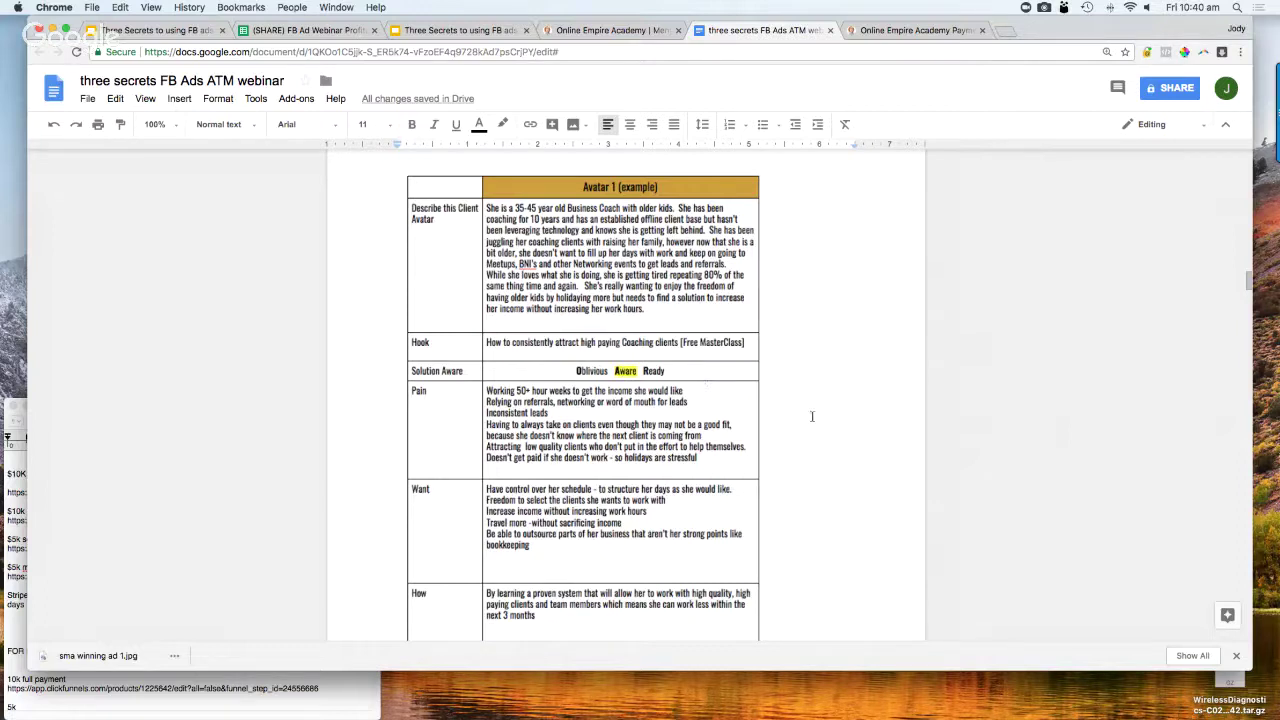
Read through the Avatar 1 example table, covering the Pain, Want and How rows and the closing line on identifying the ideal client.
scroll(806, 419, "down", 1)
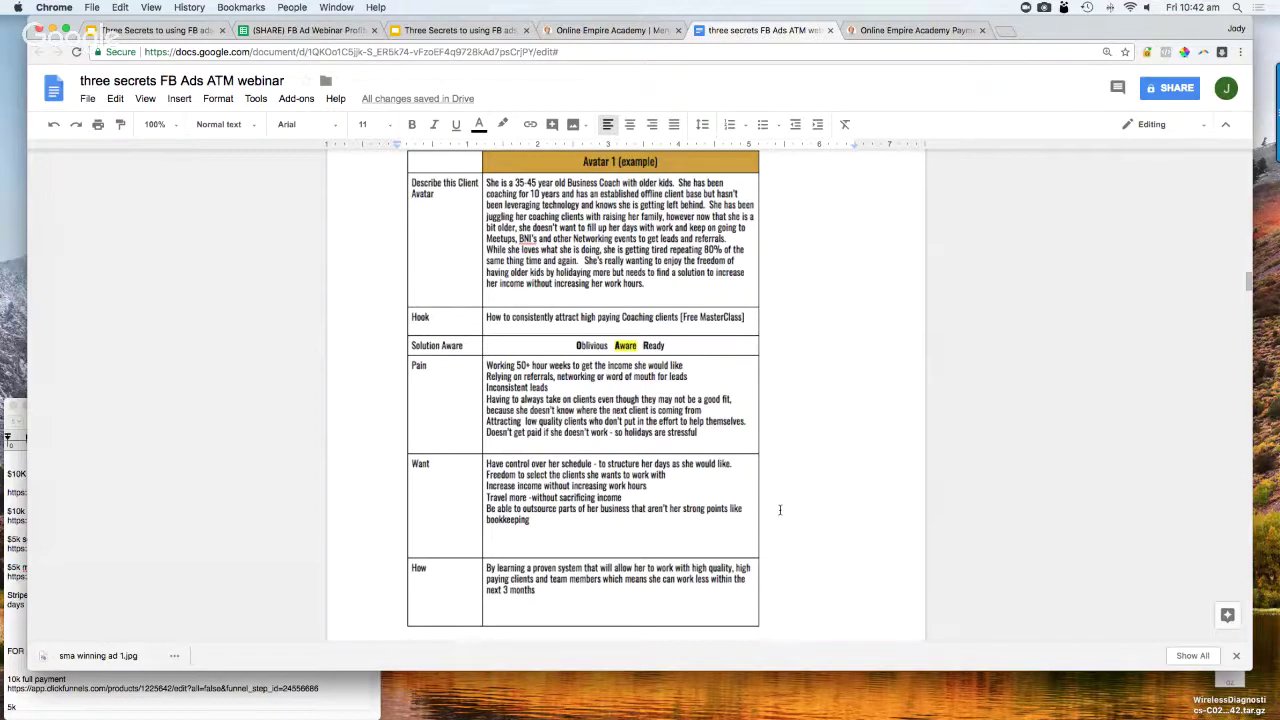
scroll(780, 510, "down", 1)
scroll(780, 510, "down", 4)
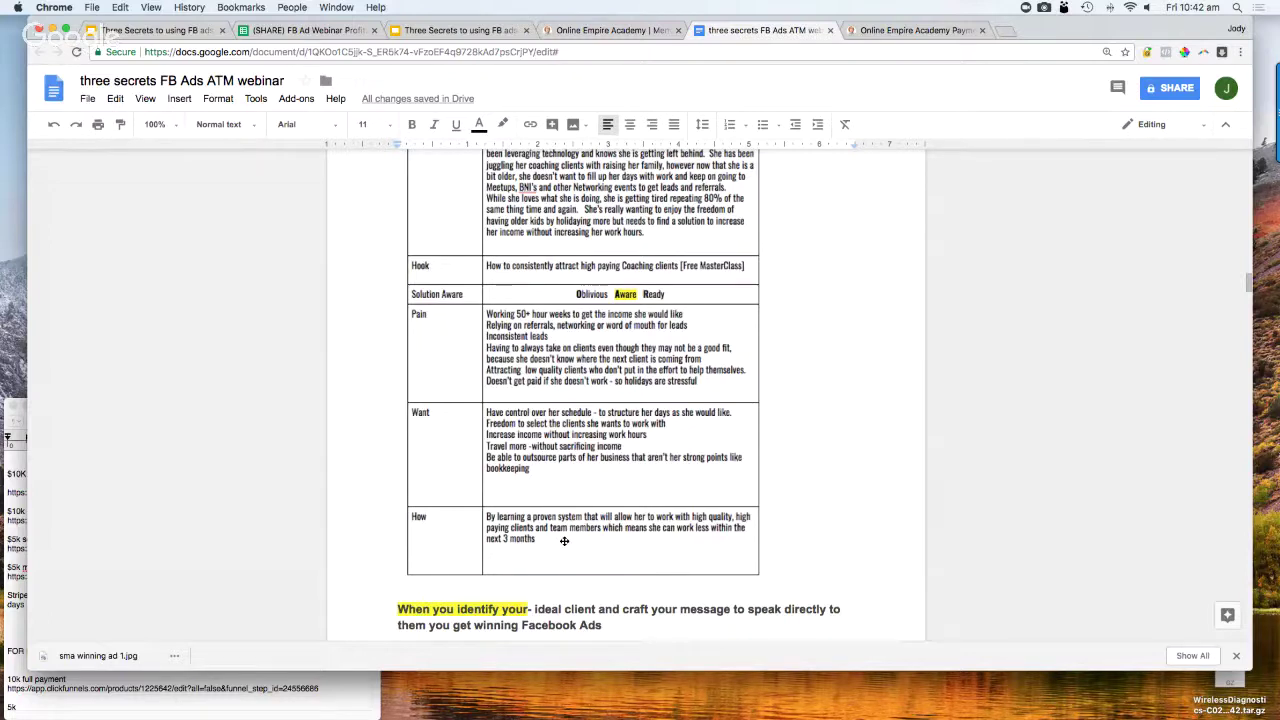
scroll(564, 541, "down", 2)
scroll(564, 541, "down", 2)
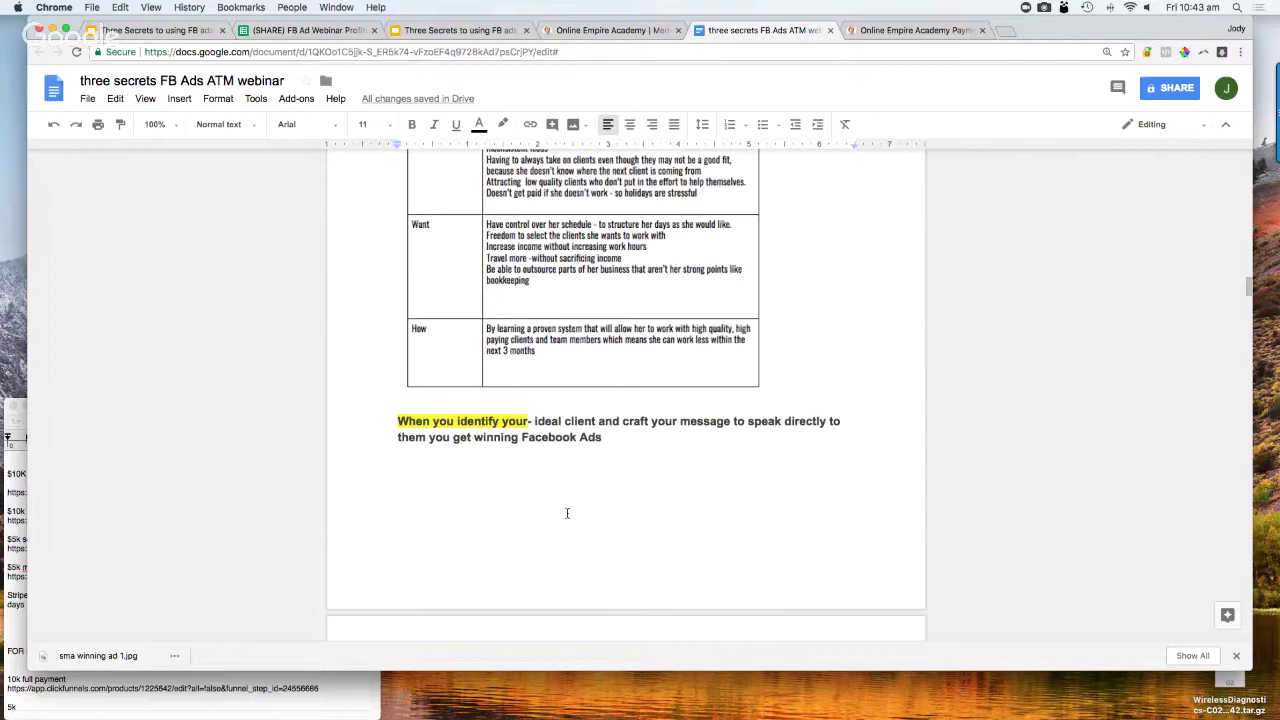
Review the Savvy Musician Academy Facebook ad example and the notes below it on playing like the big guys.
scroll(567, 513, "down", 10)
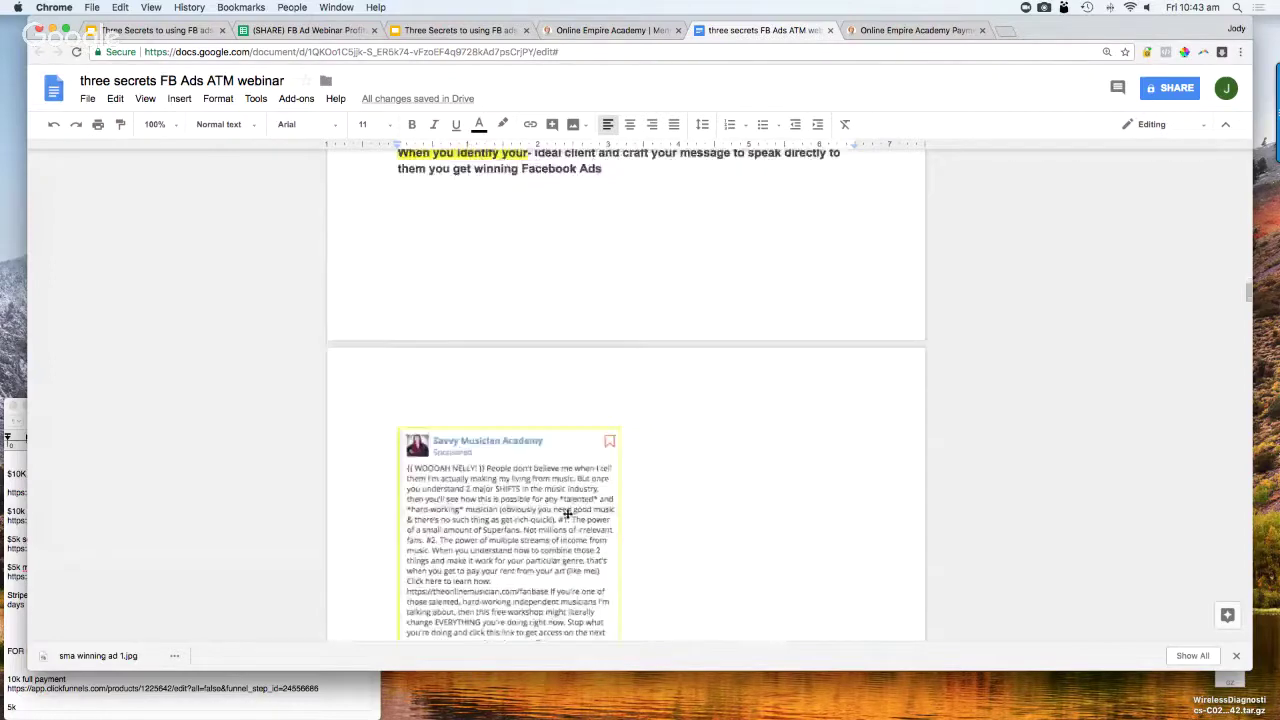
scroll(567, 513, "down", 3)
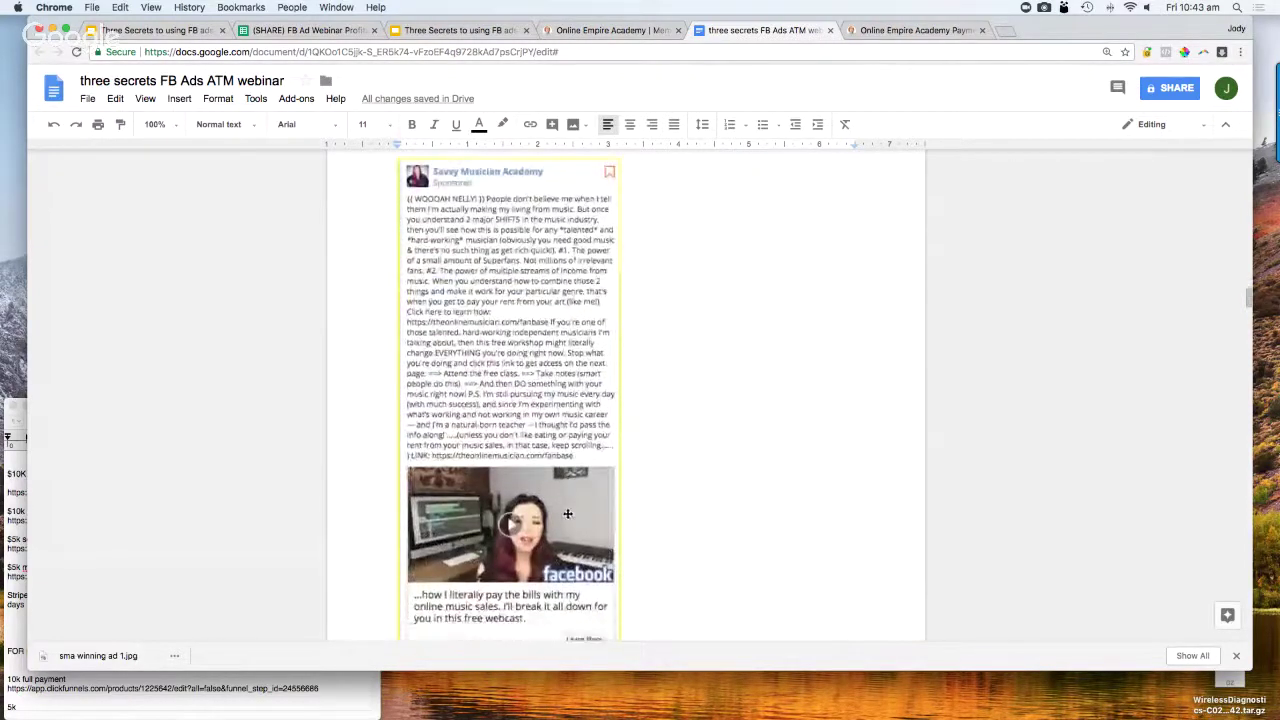
scroll(567, 513, "down", 2)
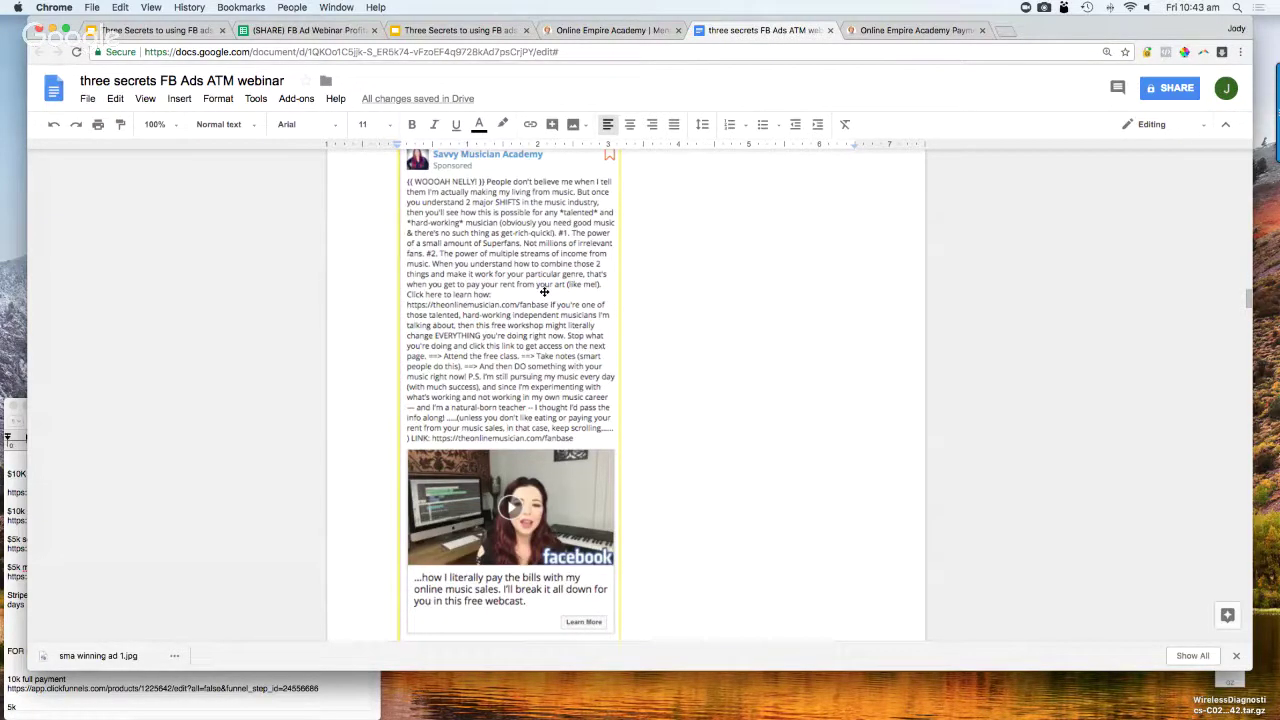
scroll(544, 290, "down", 2)
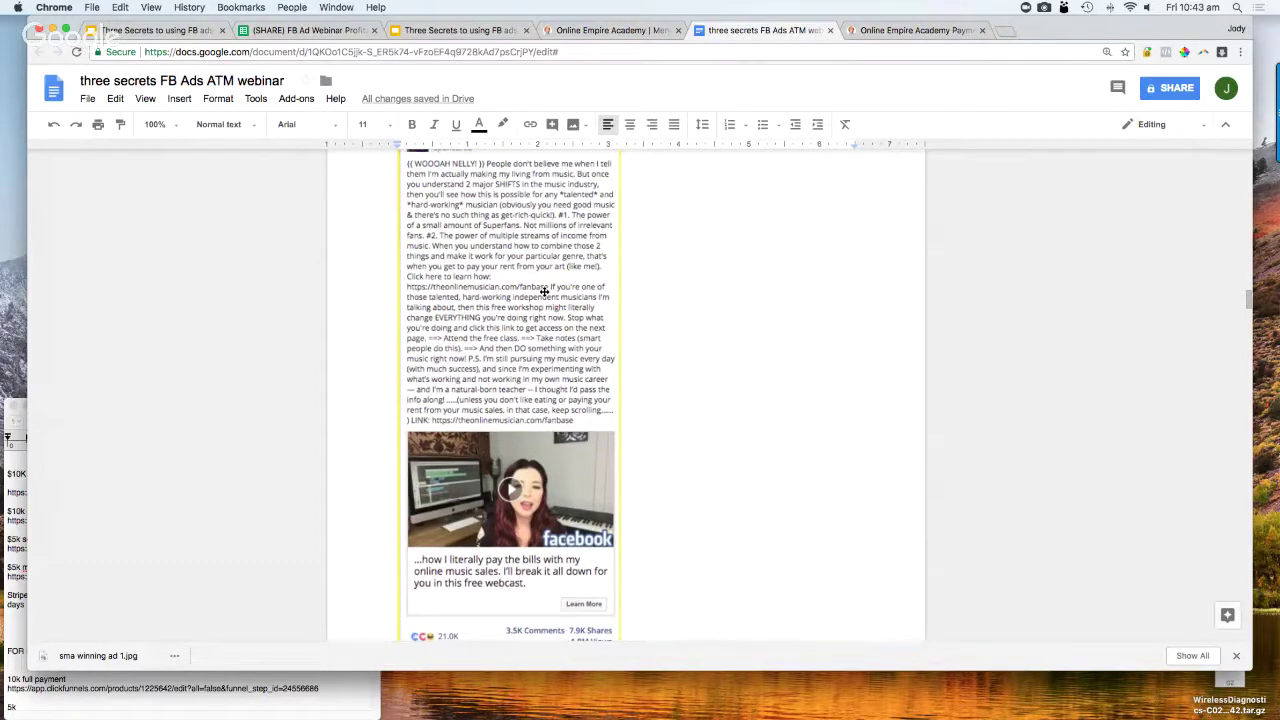
scroll(544, 290, "down", 1)
scroll(544, 290, "down", 2)
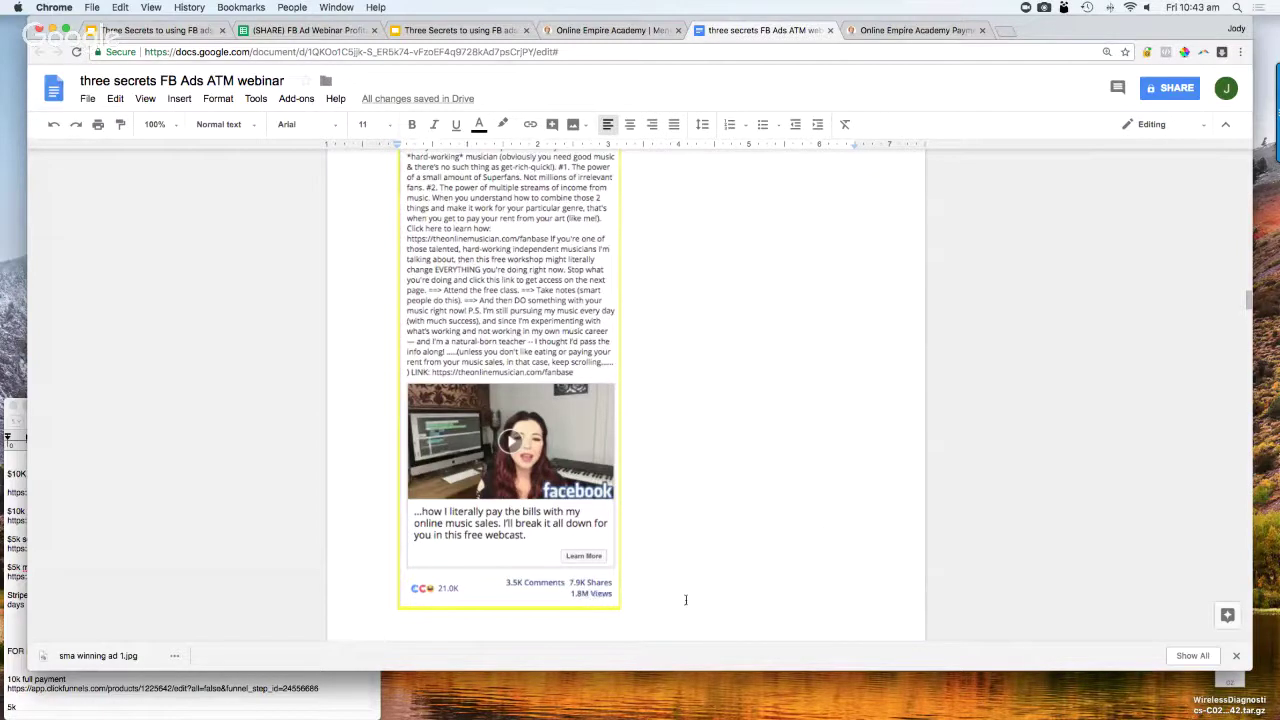
scroll(686, 600, "up", 2)
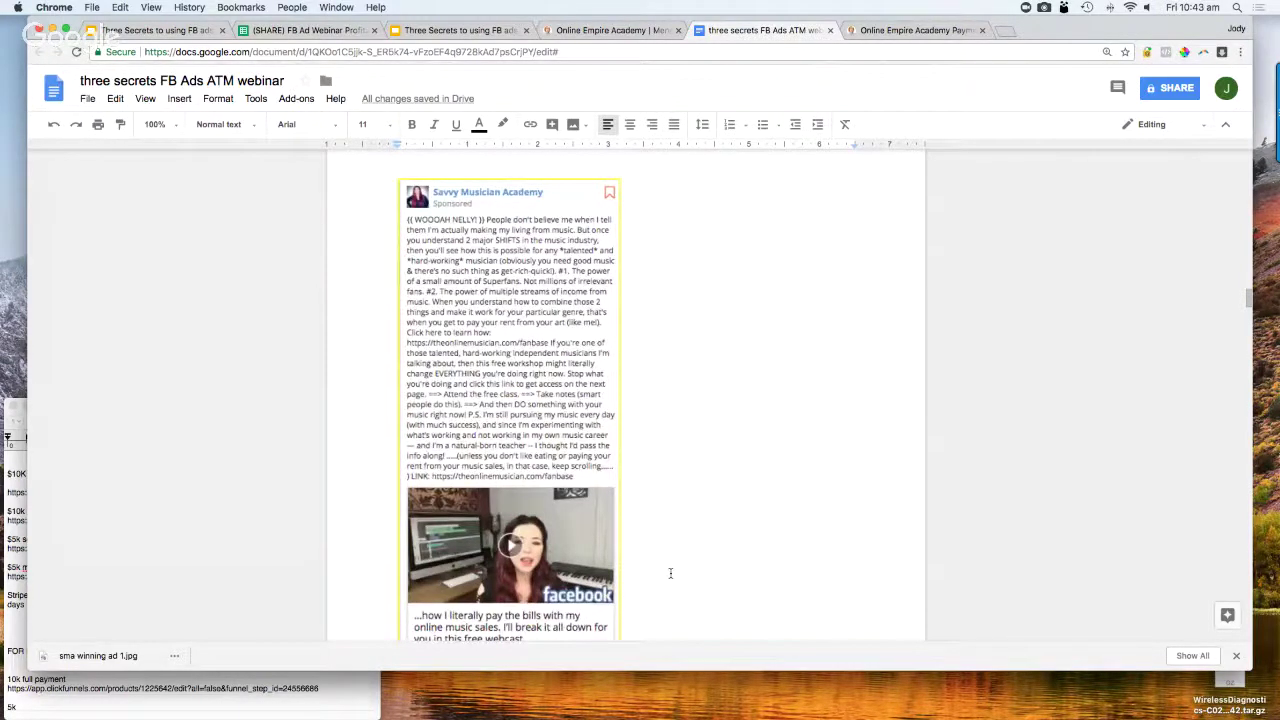
scroll(716, 538, "down", 5)
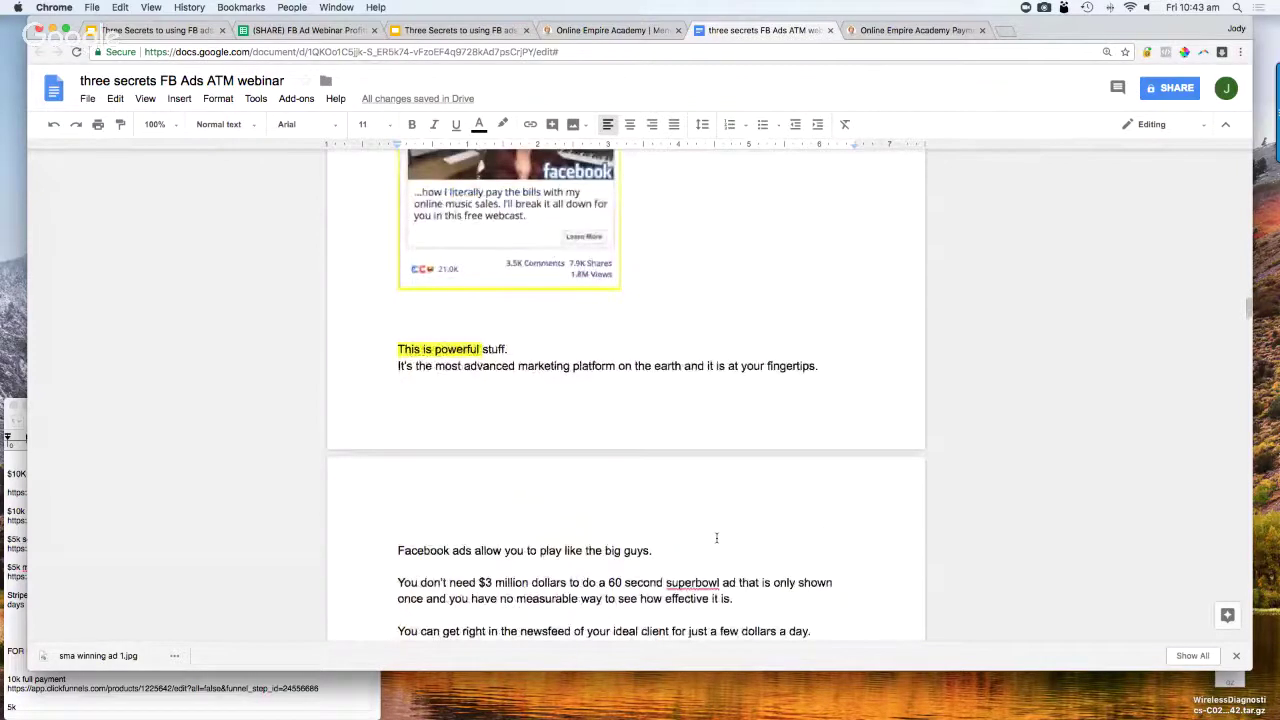
scroll(716, 538, "up", 1)
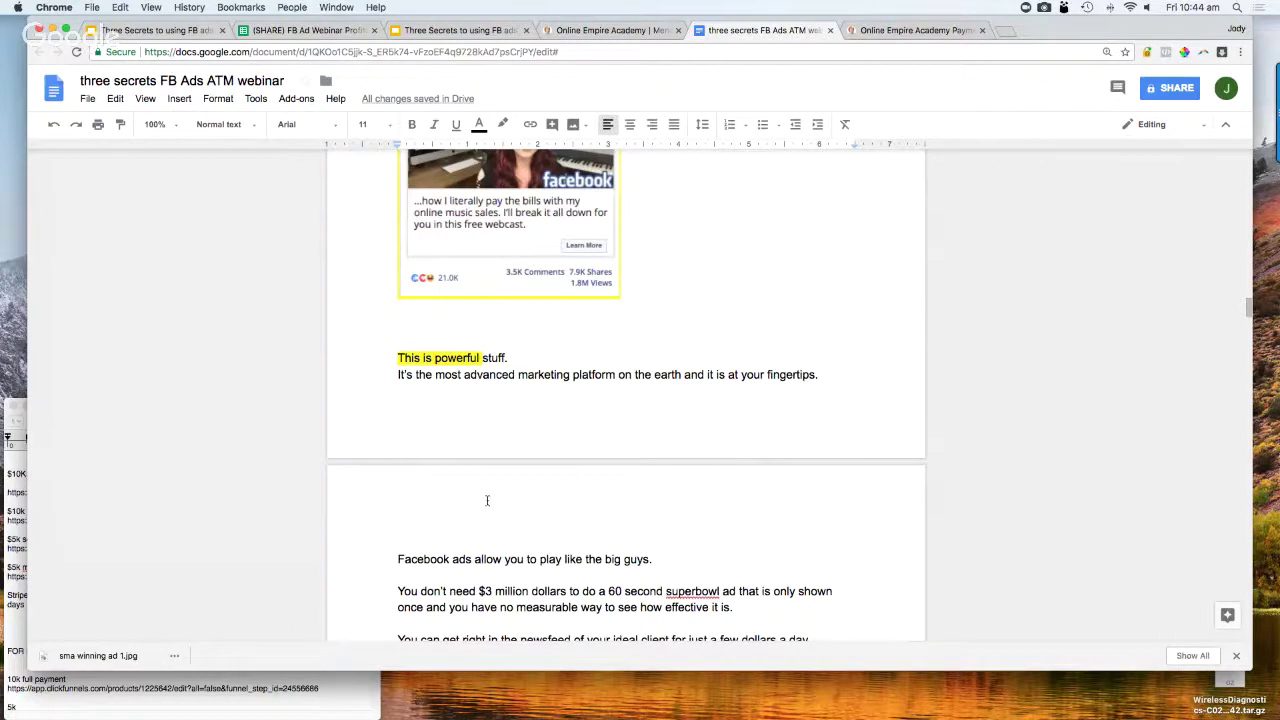
scroll(487, 500, "down", 1)
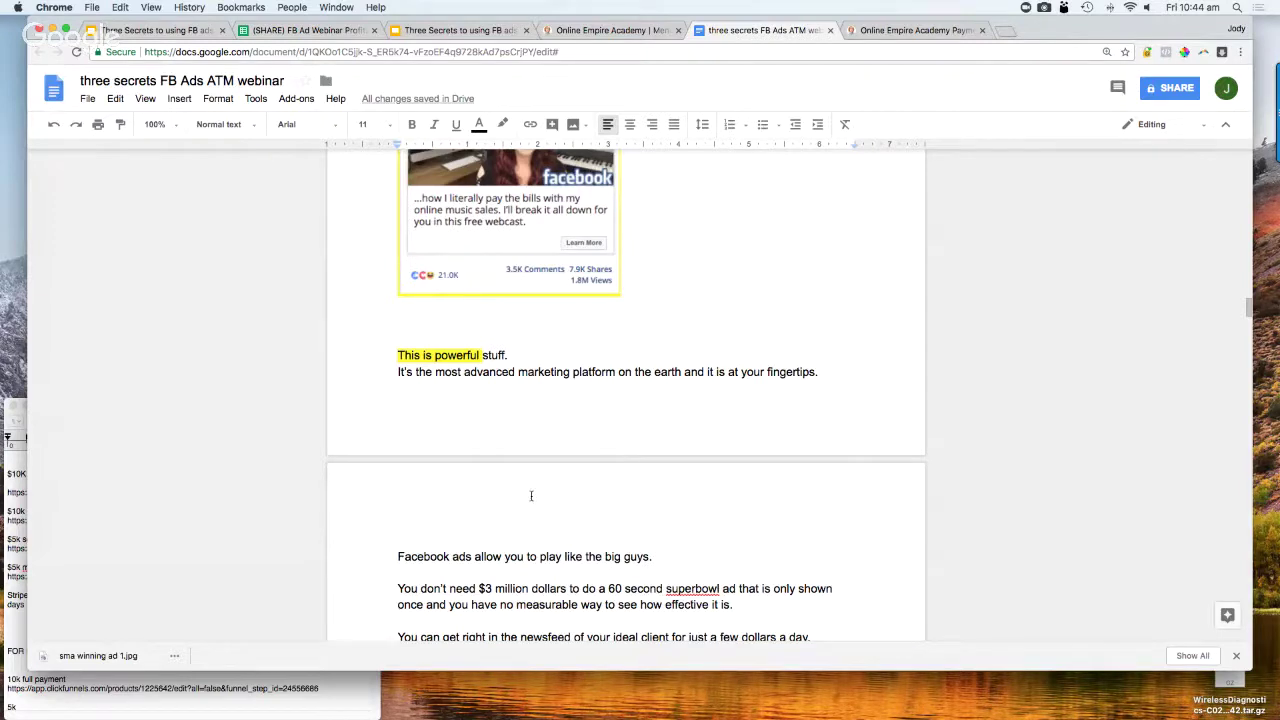
scroll(531, 496, "down", 2)
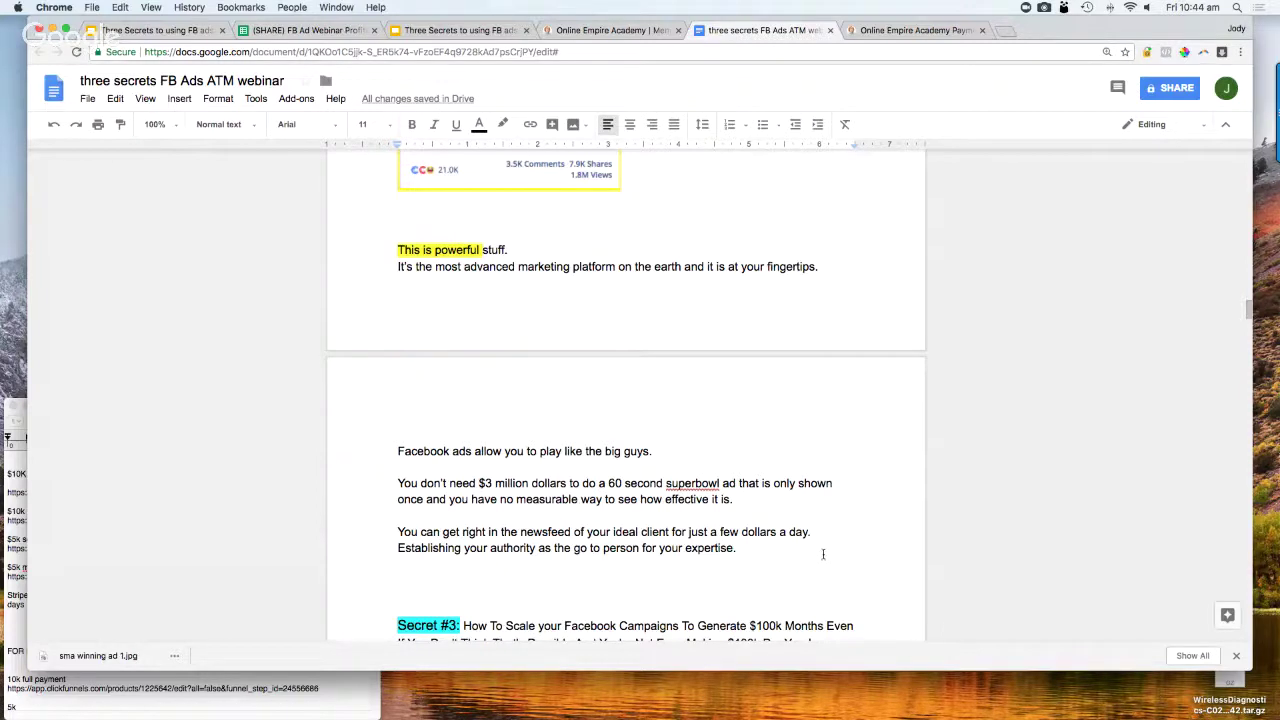
Revisit the Avatar 1 example table to compare its pain and want entries with the ad example.
scroll(823, 554, "up", 15)
scroll(823, 554, "up", 8)
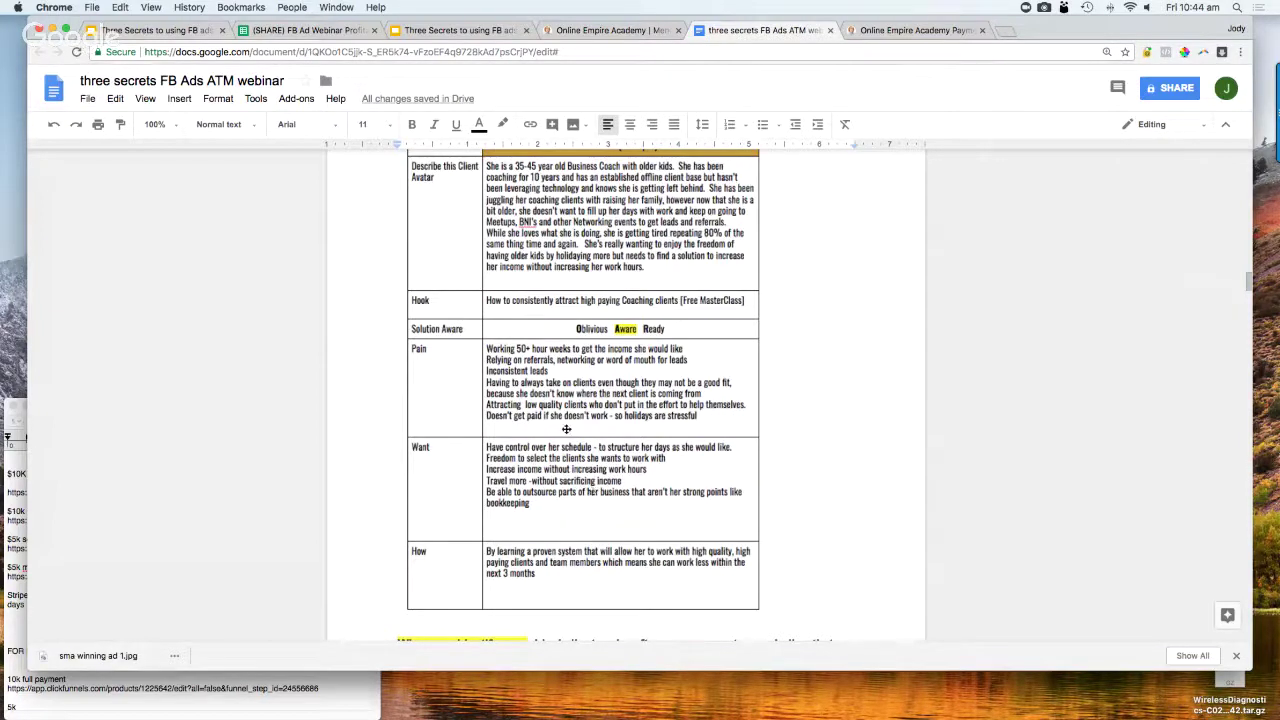
scroll(524, 481, "down", 1)
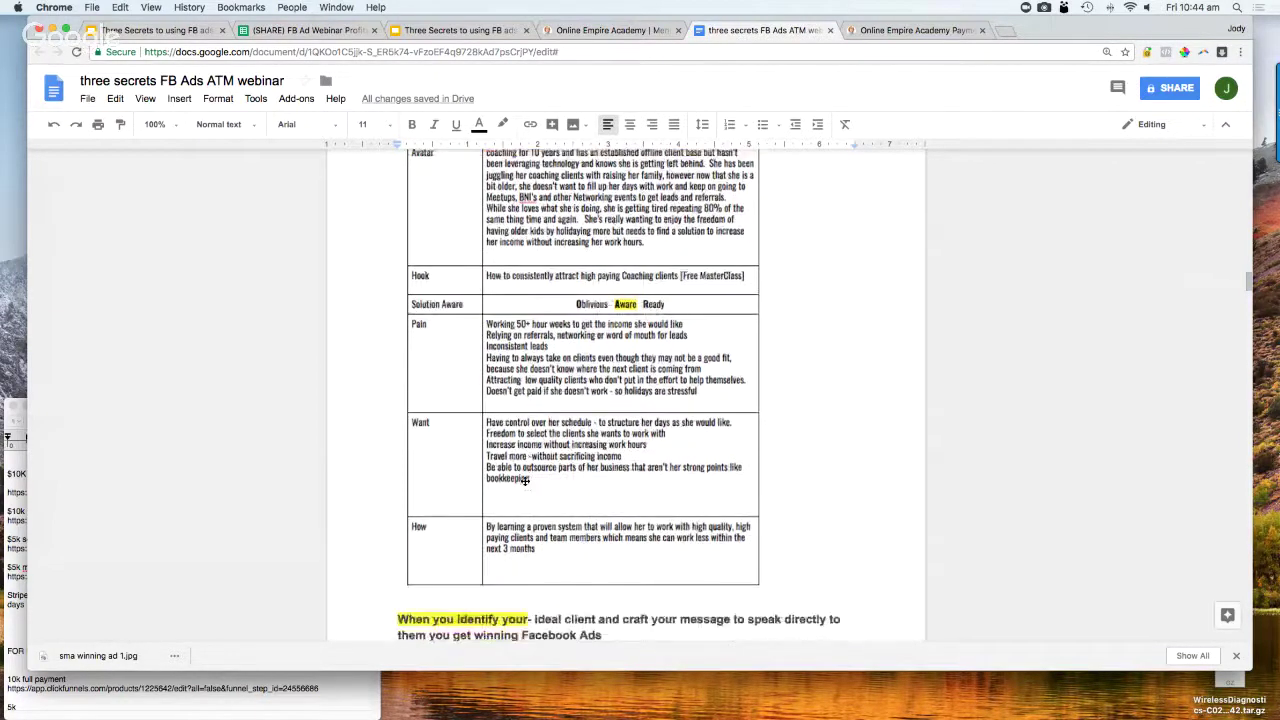
scroll(524, 481, "down", 10)
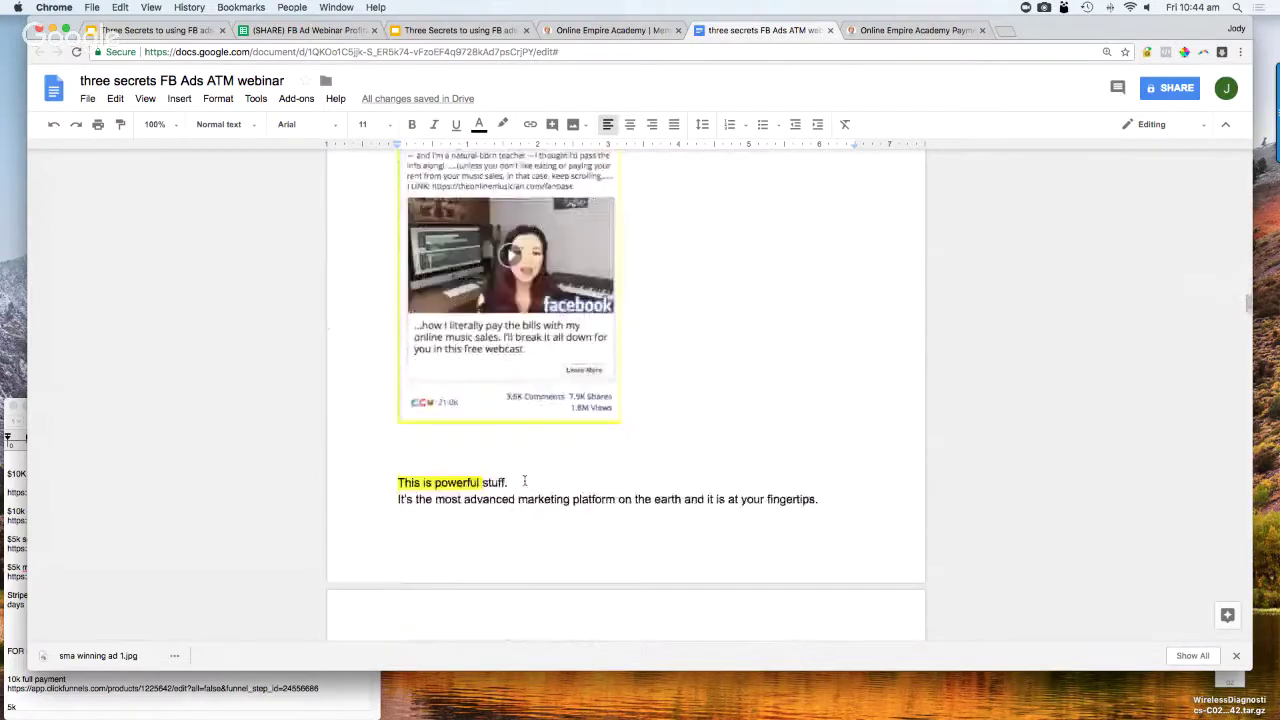
Read the Secret #3 section on scaling Facebook campaigns, down to the calculator benchmarks note.
scroll(524, 481, "down", 5)
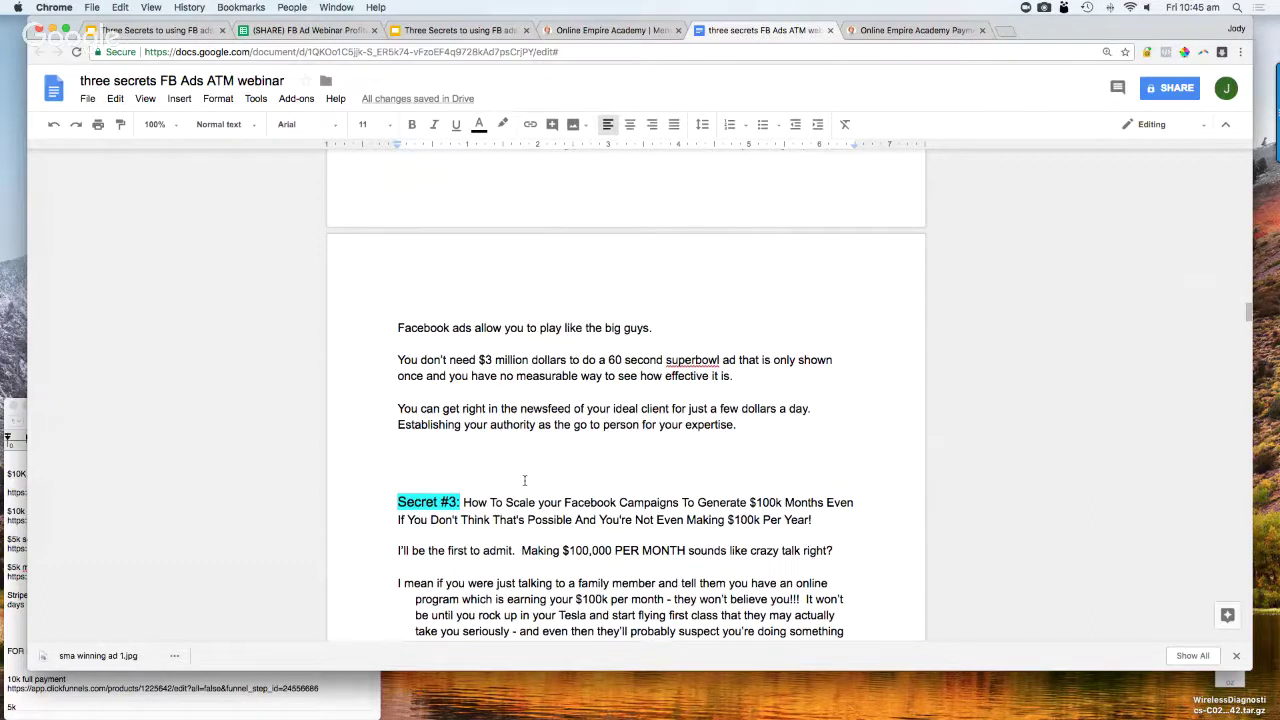
scroll(524, 480, "down", 2)
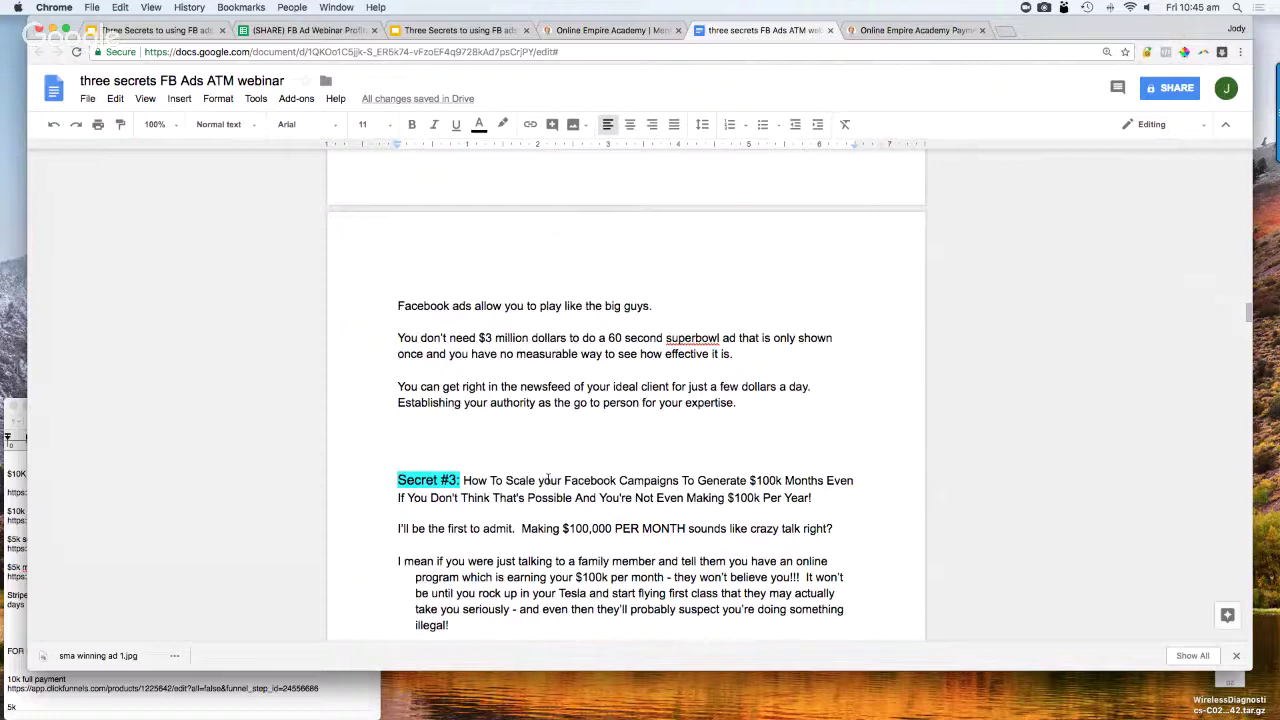
scroll(548, 480, "down", 3)
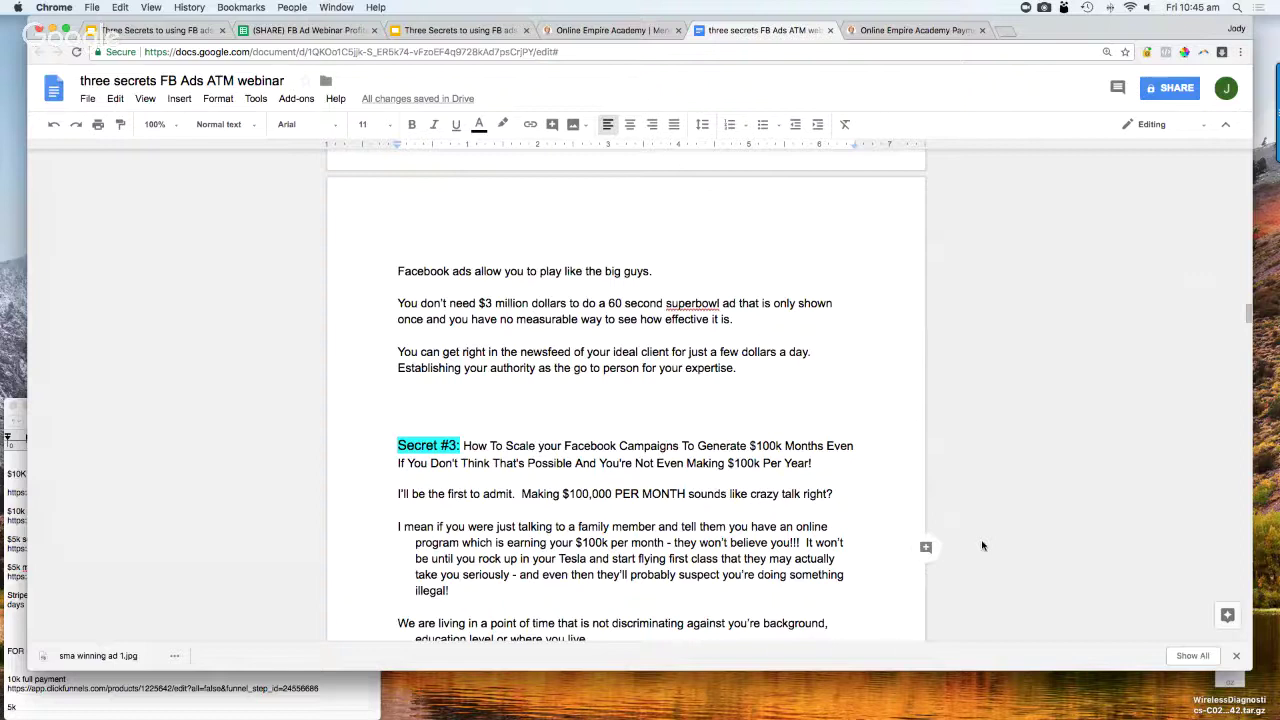
scroll(982, 546, "down", 1)
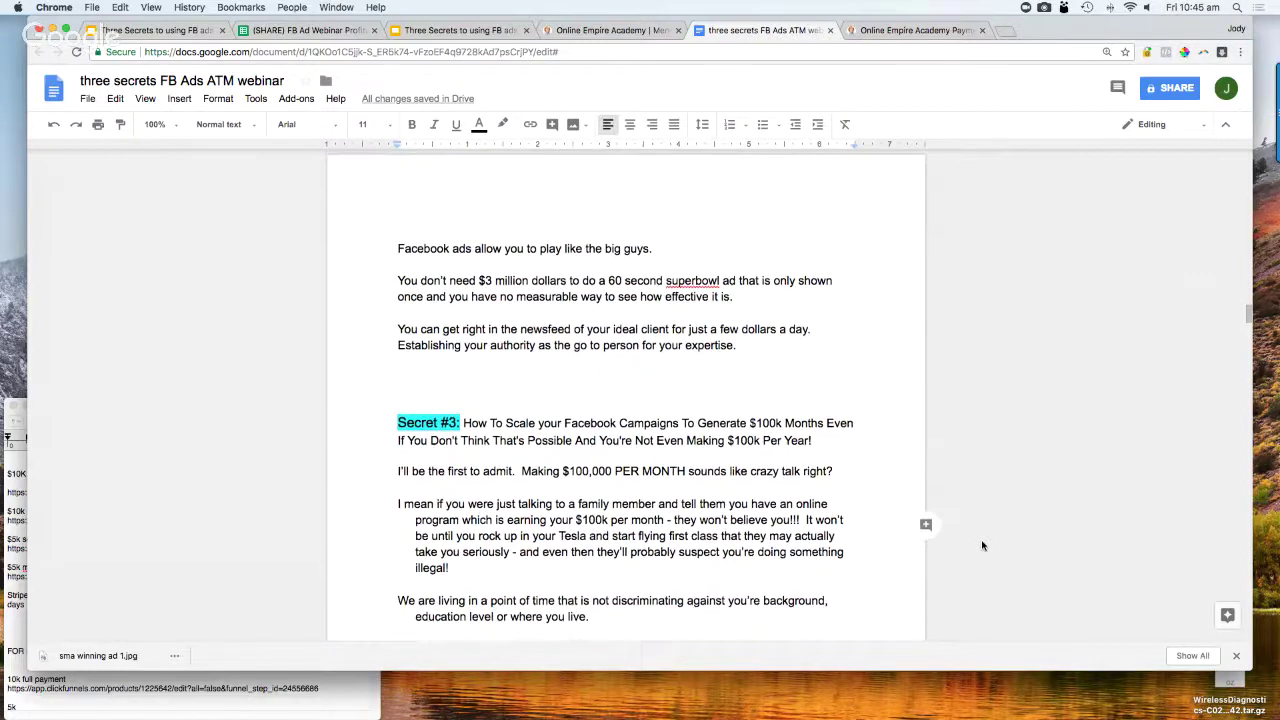
scroll(982, 546, "down", 1)
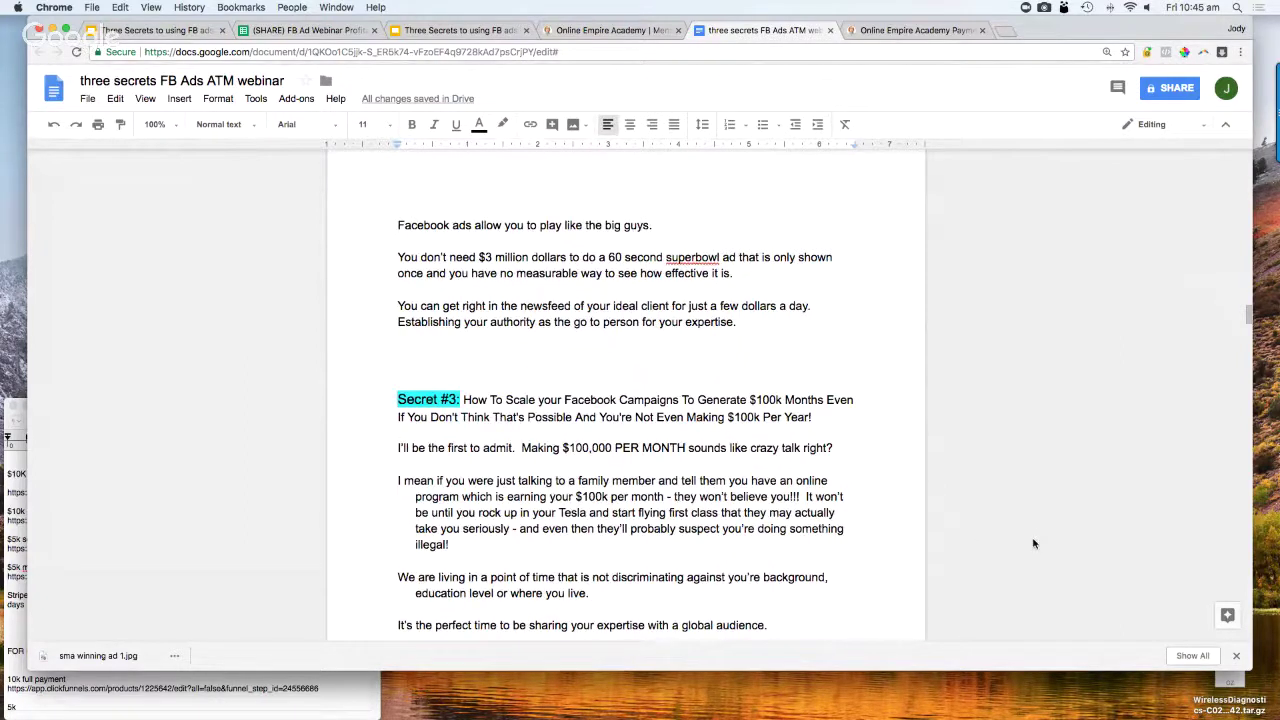
scroll(1026, 542, "down", 1)
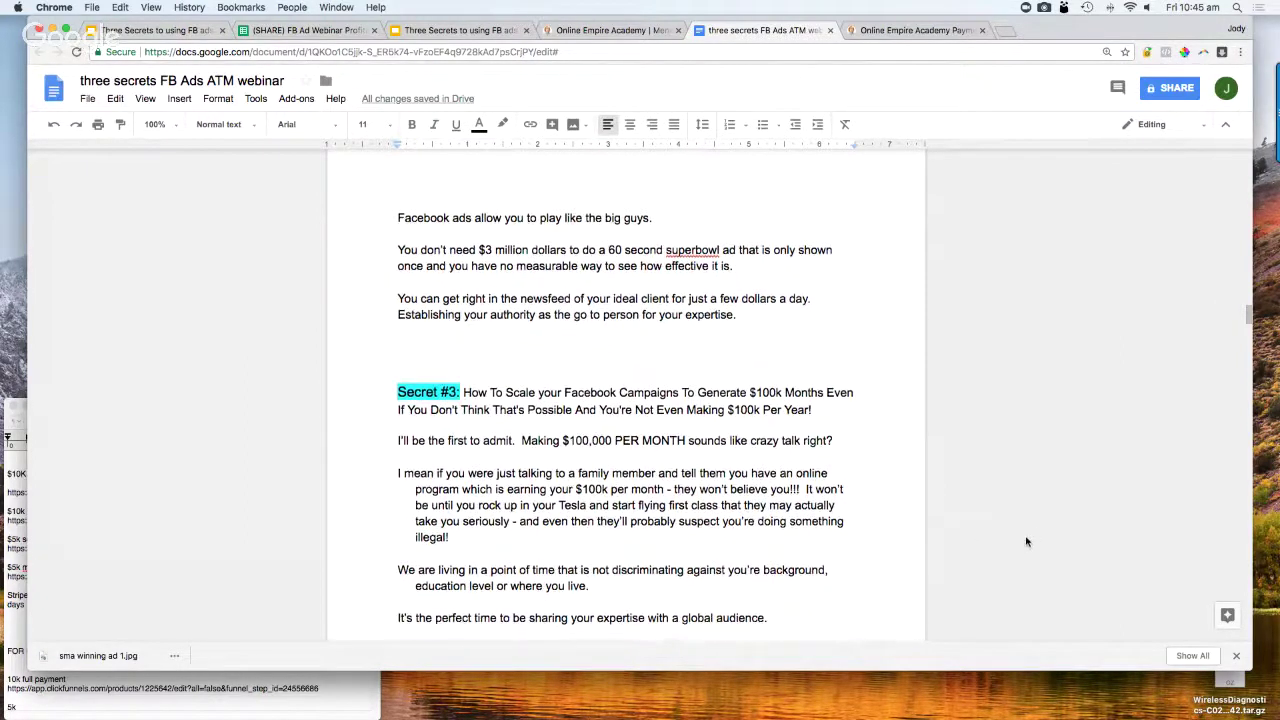
scroll(1026, 542, "down", 3)
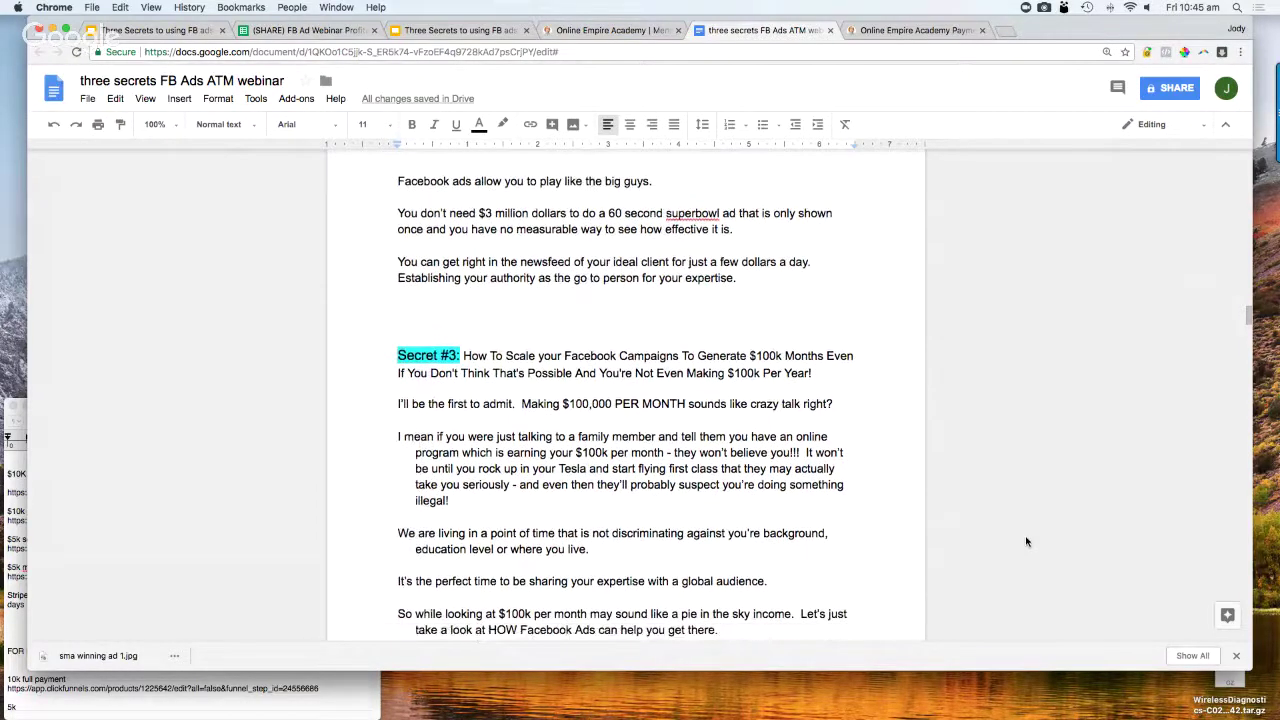
scroll(1026, 542, "down", 2)
scroll(1026, 542, "down", 3)
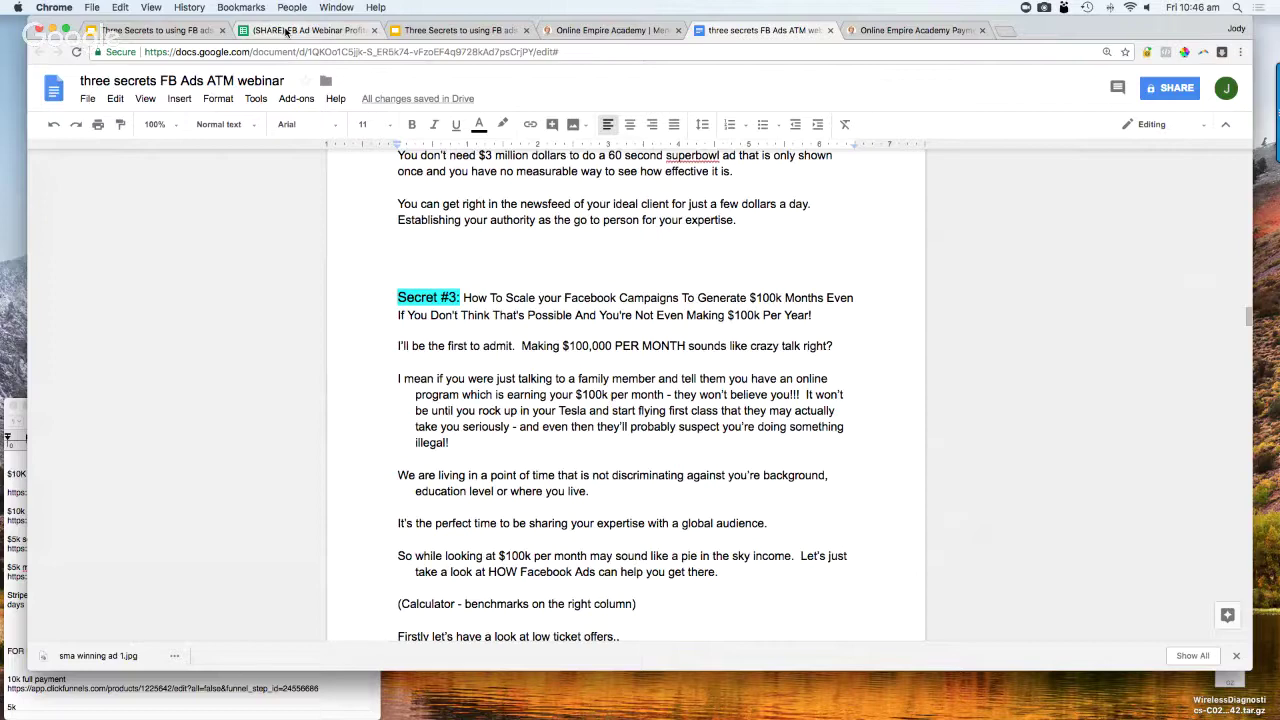
Switch to the FB Ad Webinar Profitablity spreadsheet and set the Revenue Goal to $10,000 in the Webinar to Sales Page calculator.
left_click(286, 31)
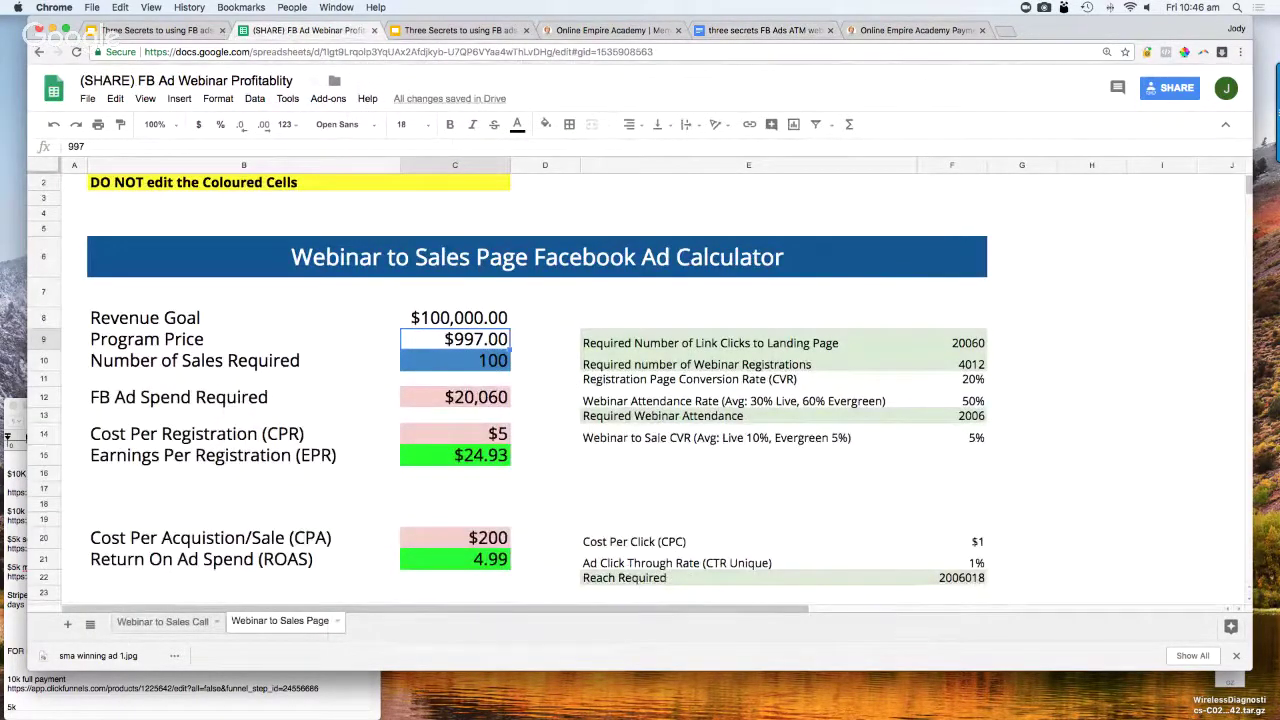
mouse_move(1258, 147)
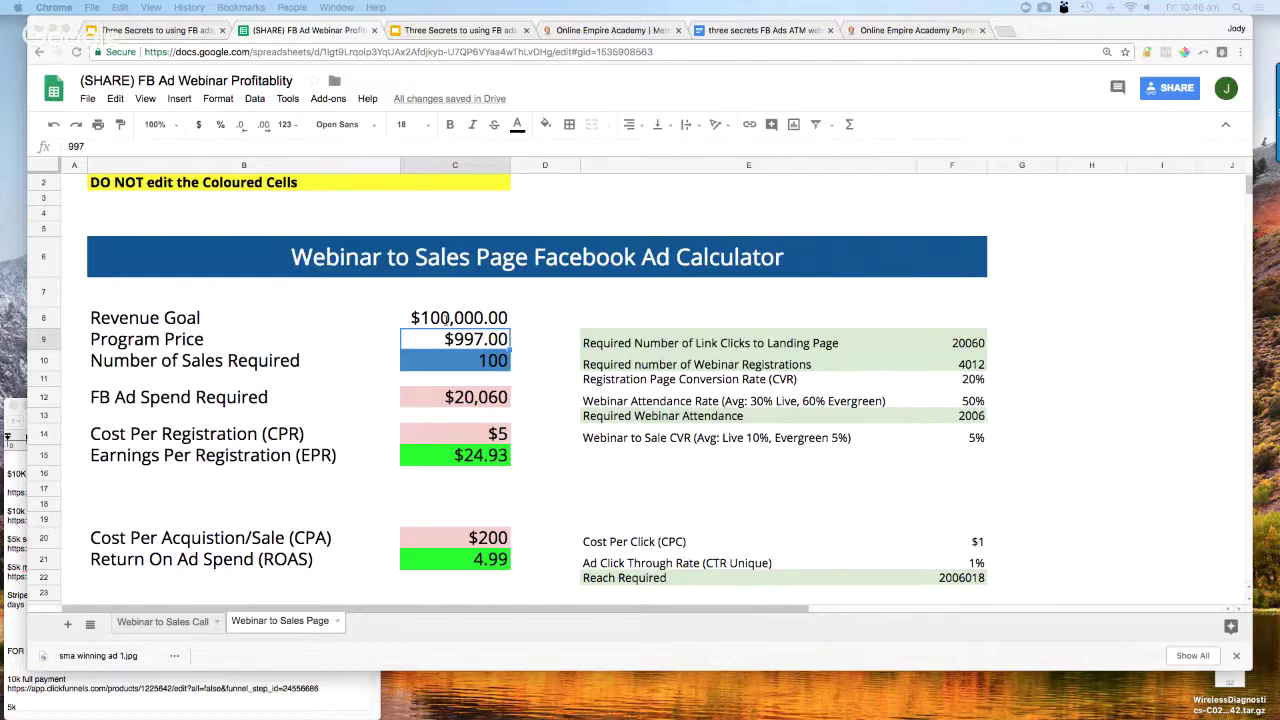
double_click(445, 318)
key("BackSpace")
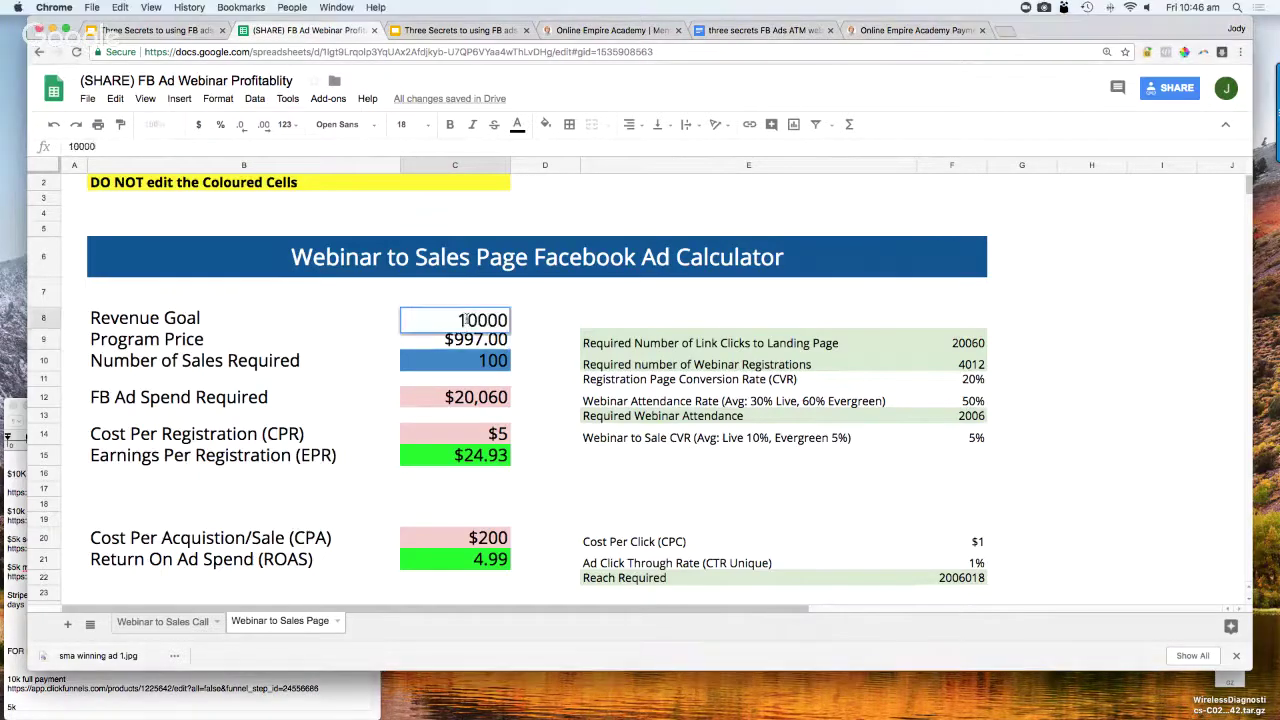
key("Return")
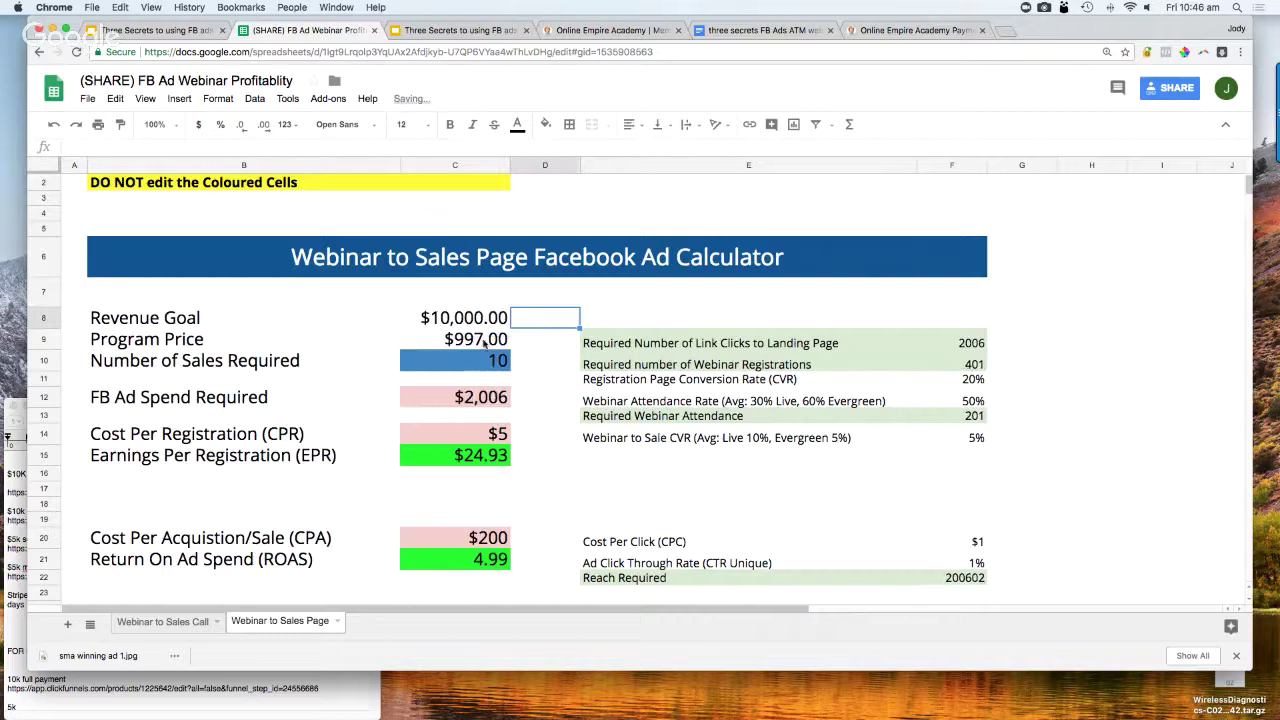
Set the Program Price in the calculator to $297.
type("29")
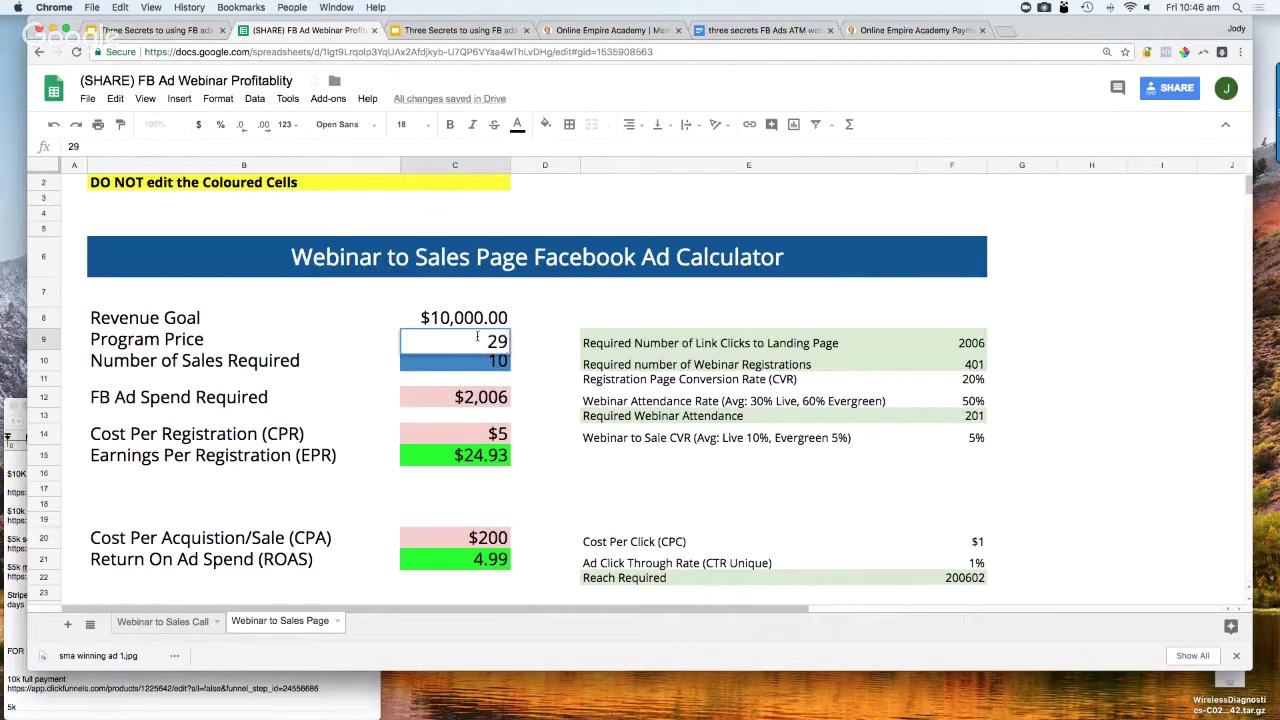
type("7")
key("Return")
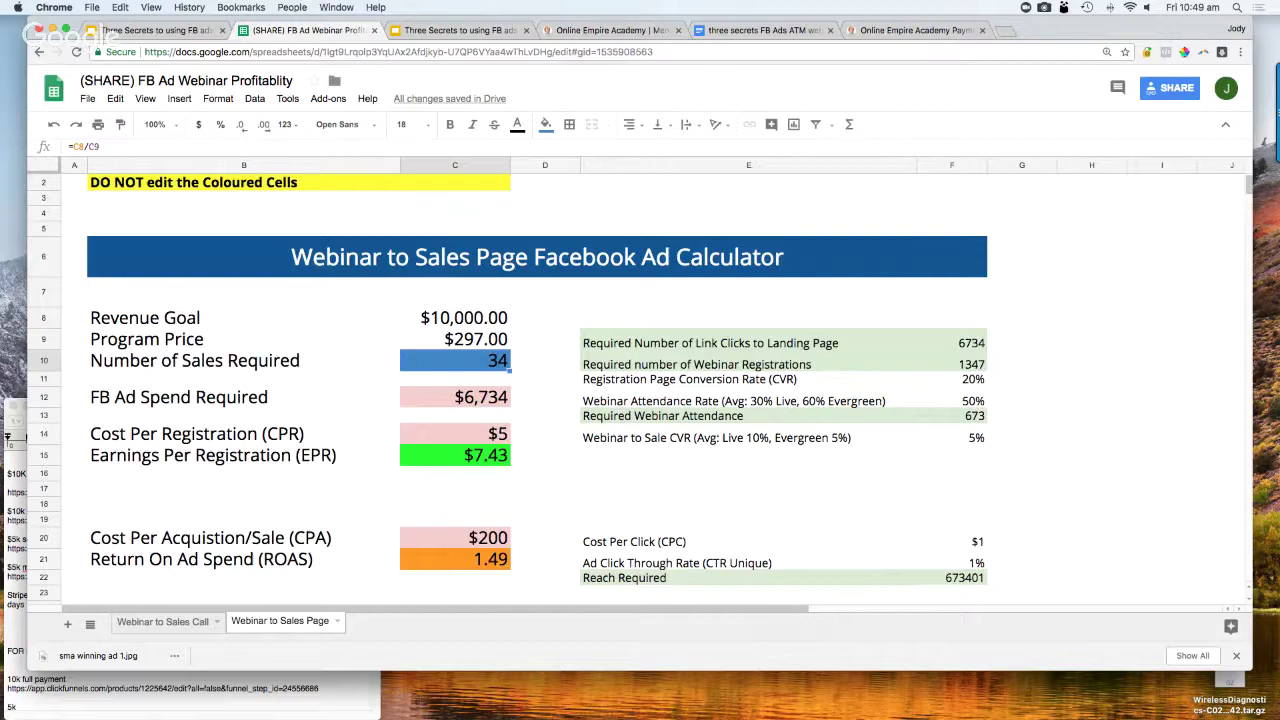
Change the Program Price in the calculator to $997.
left_click(447, 318)
left_click(460, 341)
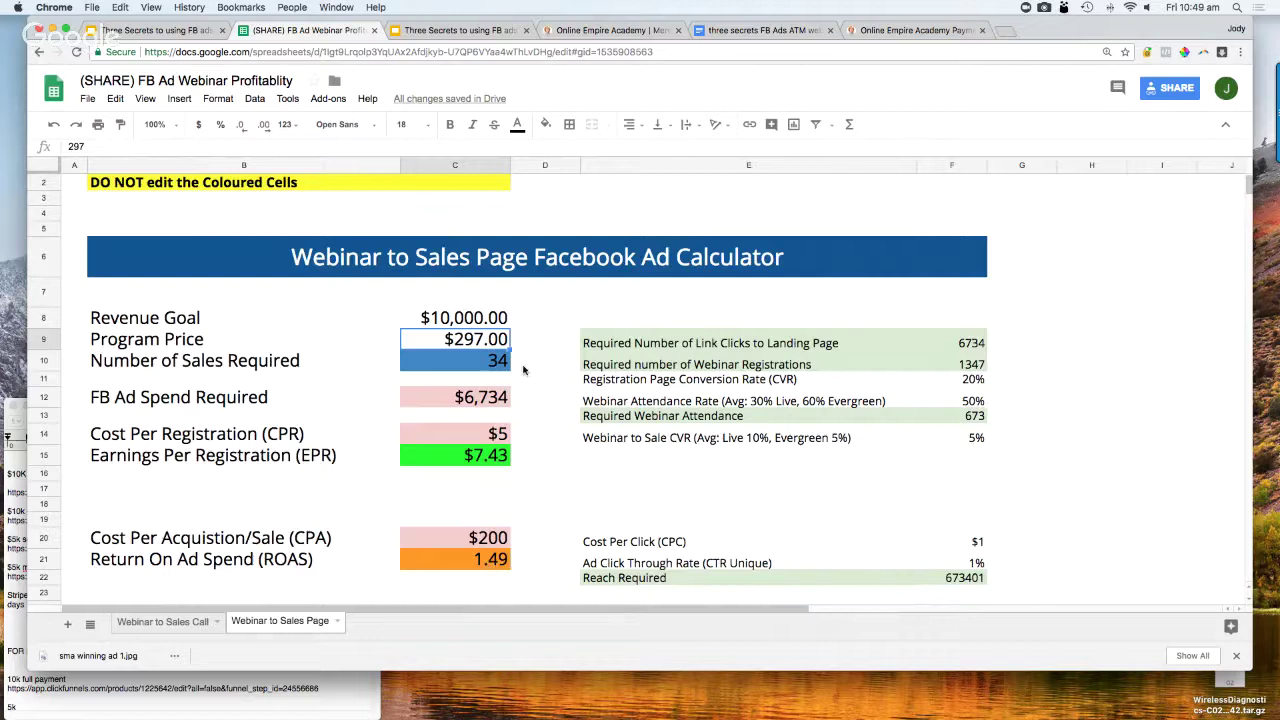
double_click(469, 341)
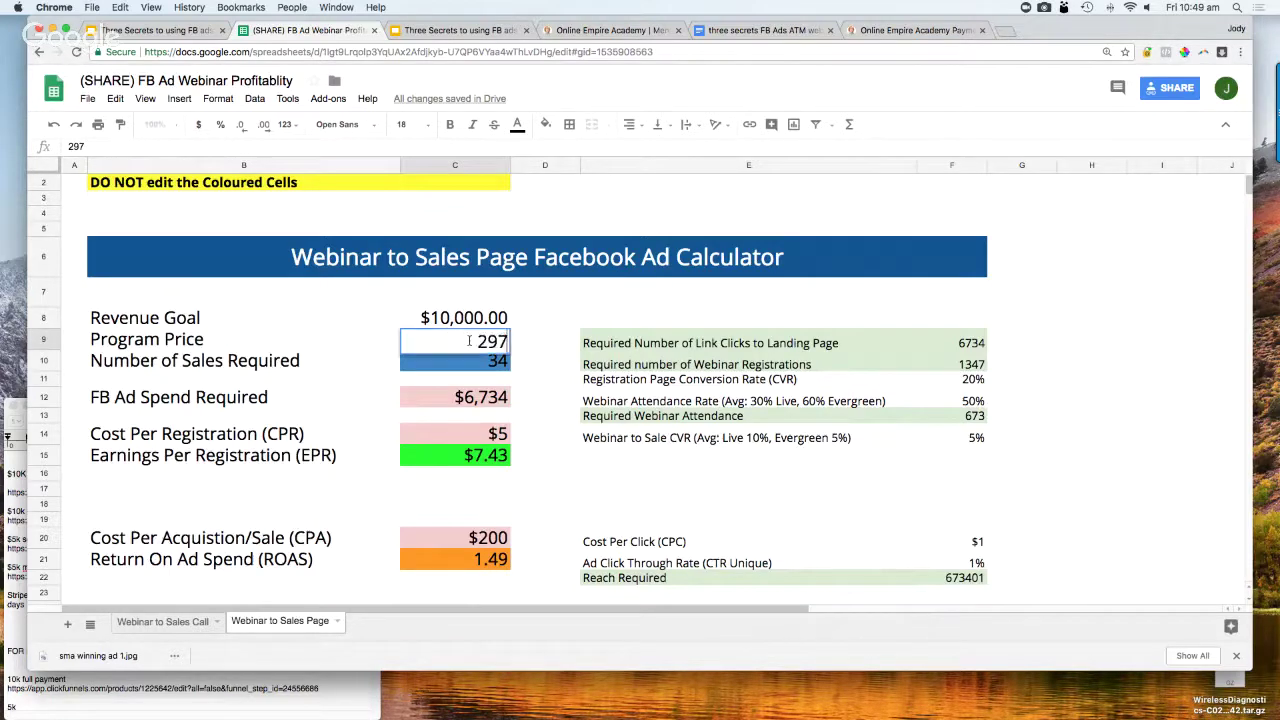
key("BackSpace")
key("BackSpace")
key("BackSpace")
type("997")
key("Return")
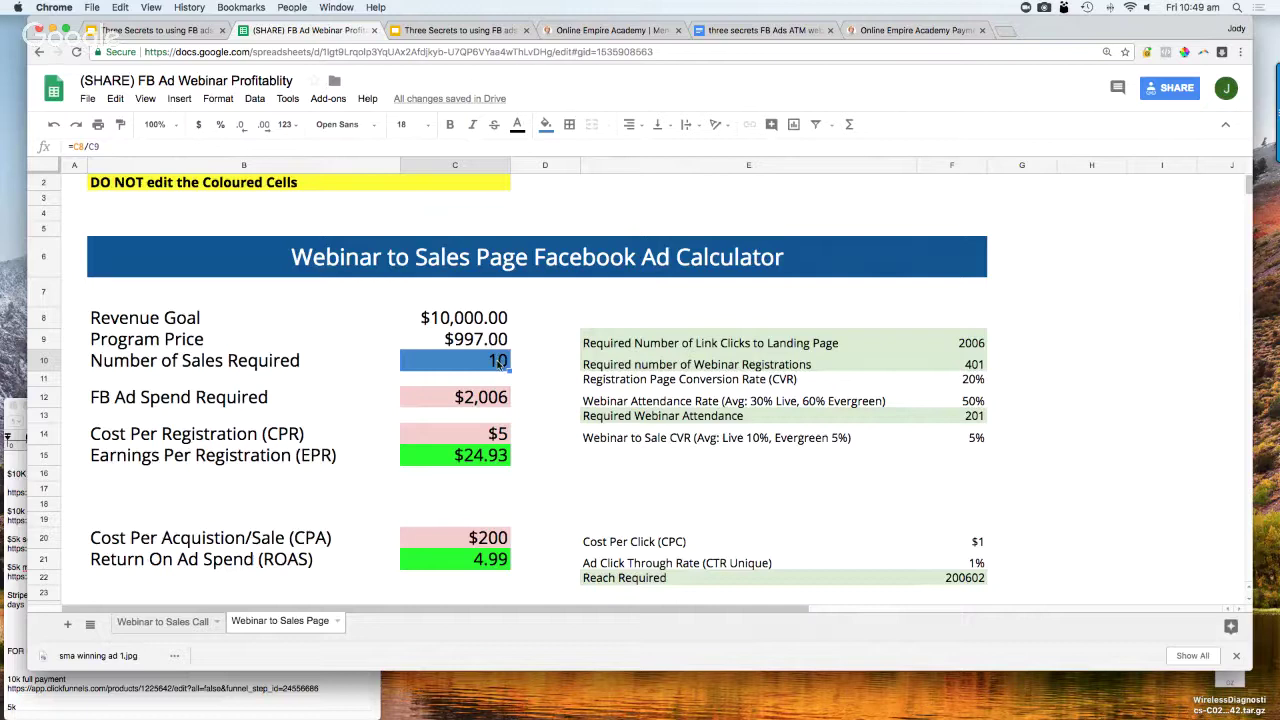
Raise the Revenue Goal in the calculator to $100,000.
left_click(457, 318)
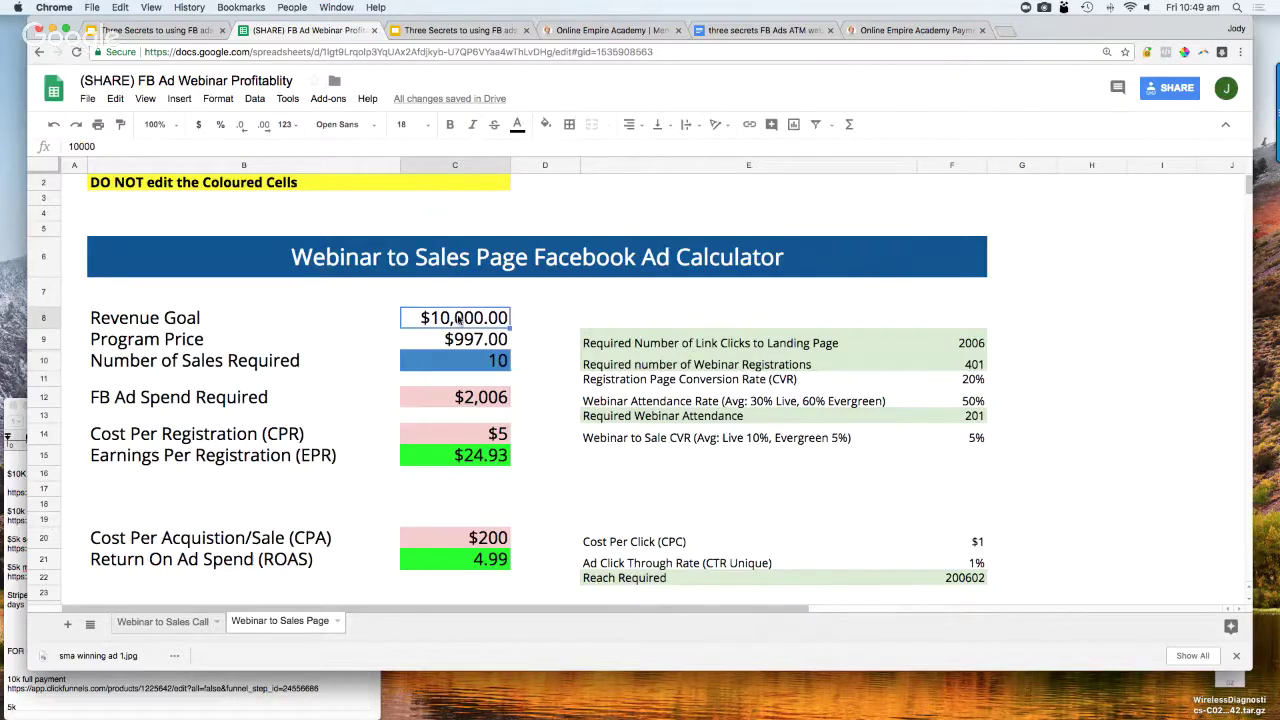
type("10000")
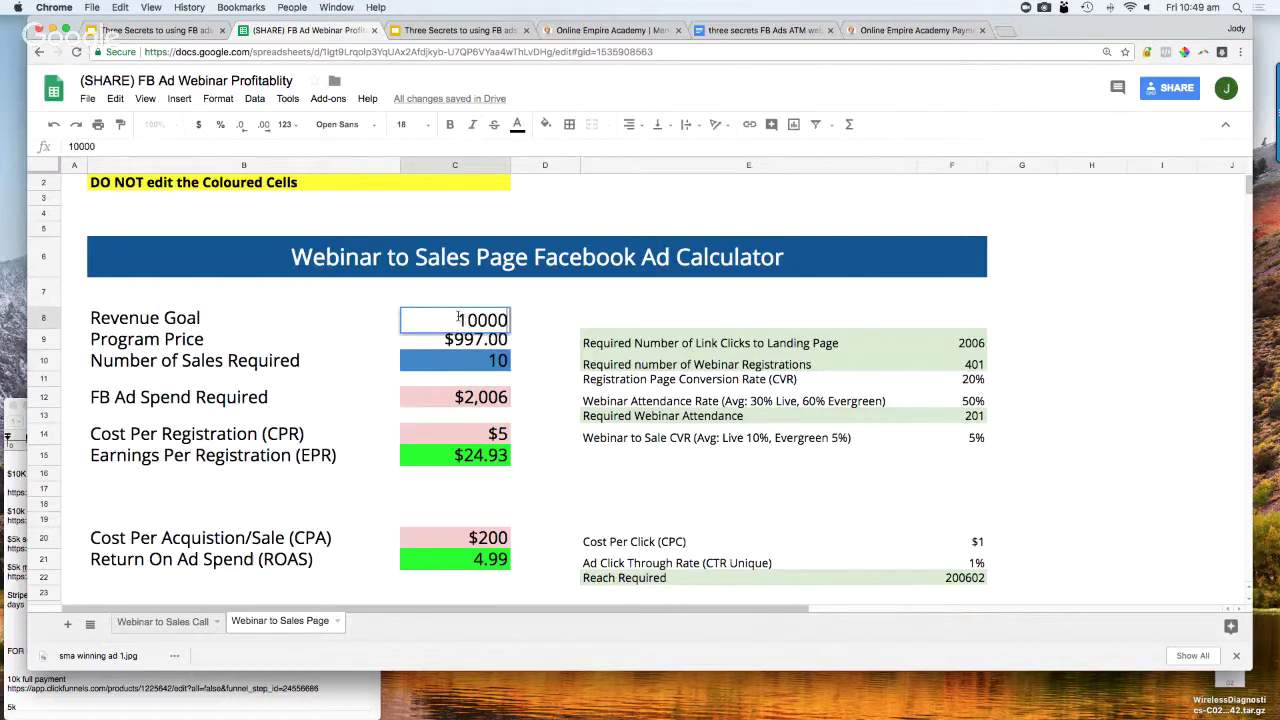
type("0")
key("Return")
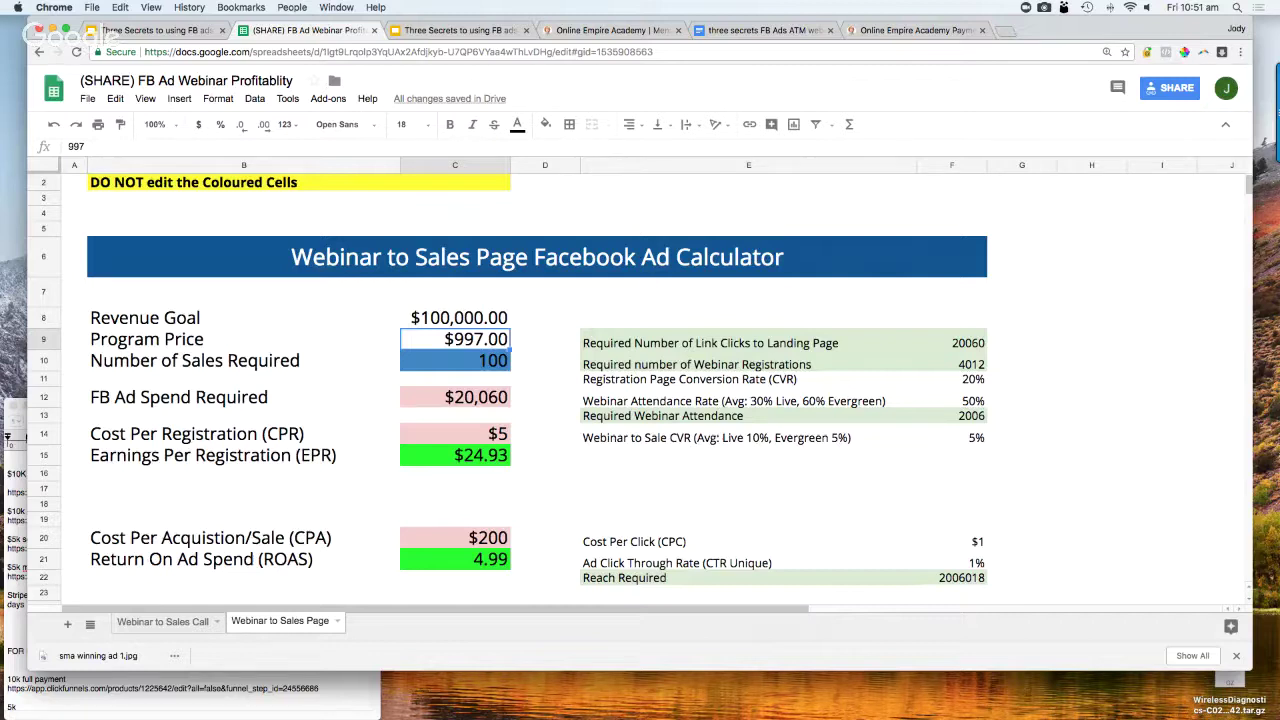
Switch to the presentation Three Secrets to using FB ads like an ATM MAchine Webinar.
left_click(437, 34)
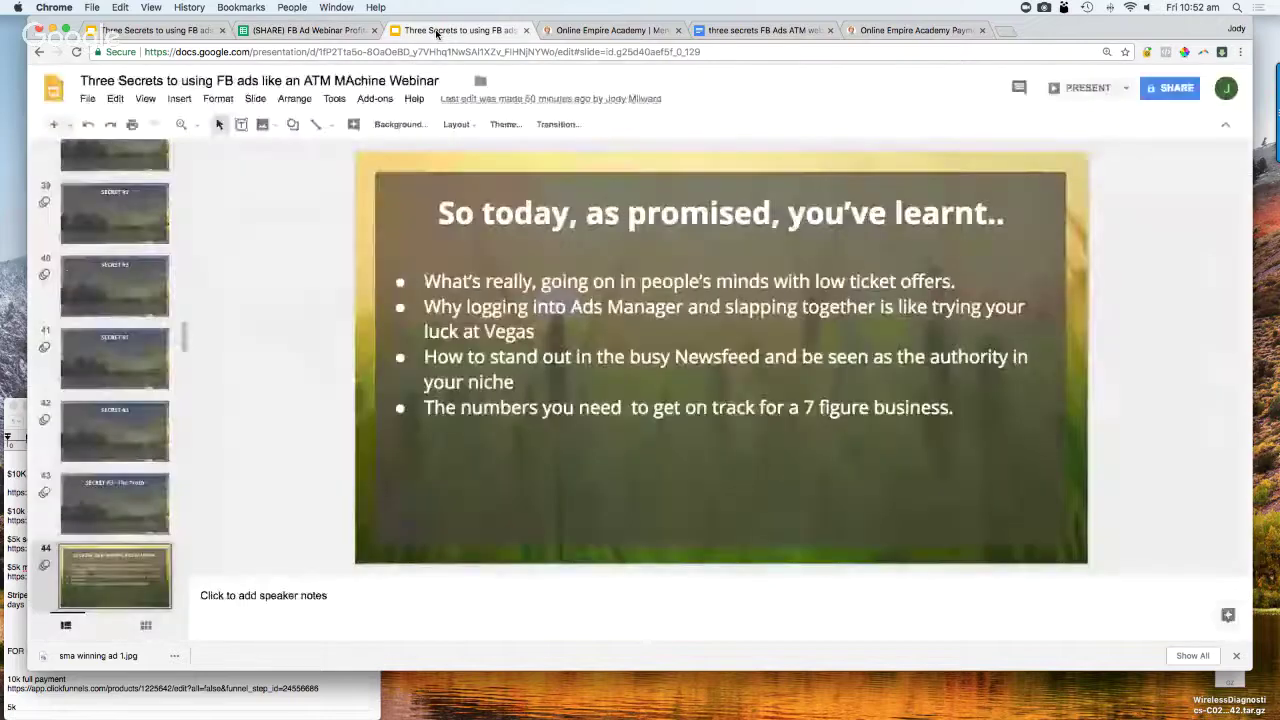